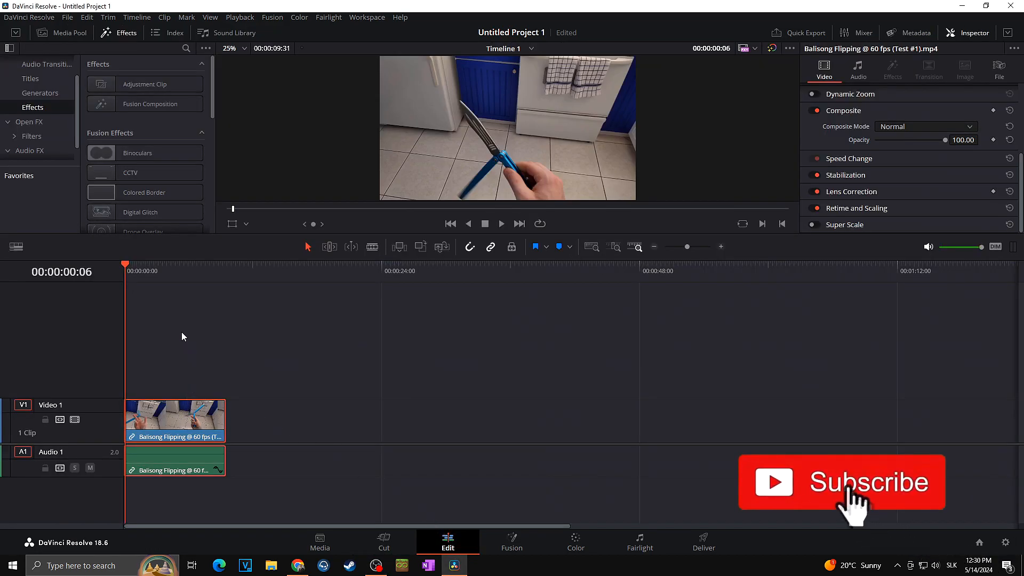
# Split the Balisong Flipping clip at about 4 and 7 seconds to isolate a middle section.
pyautogui.scroll(1, 182, 333)
pyautogui.scroll(1, 182, 332)
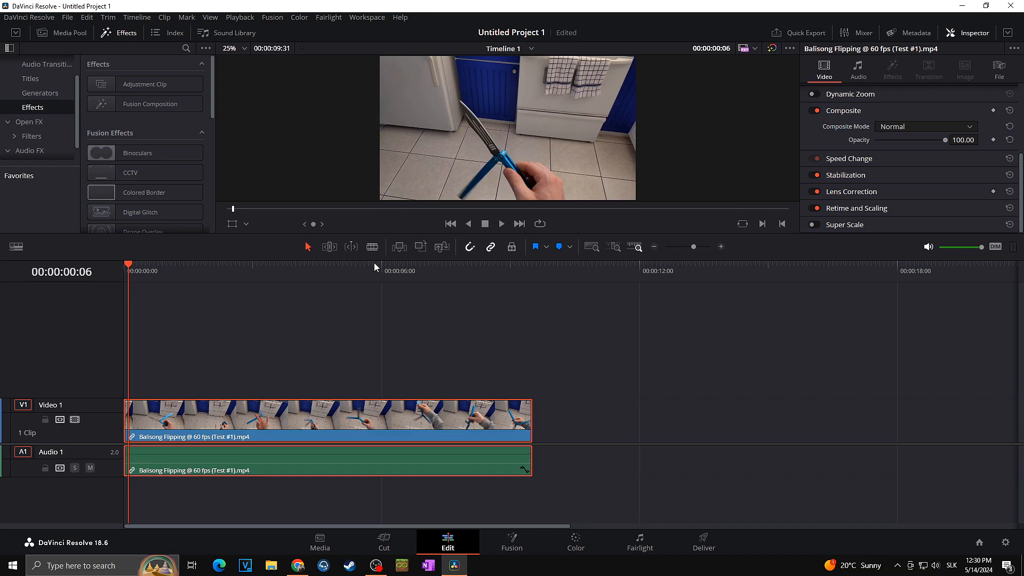
pyautogui.click(372, 248)
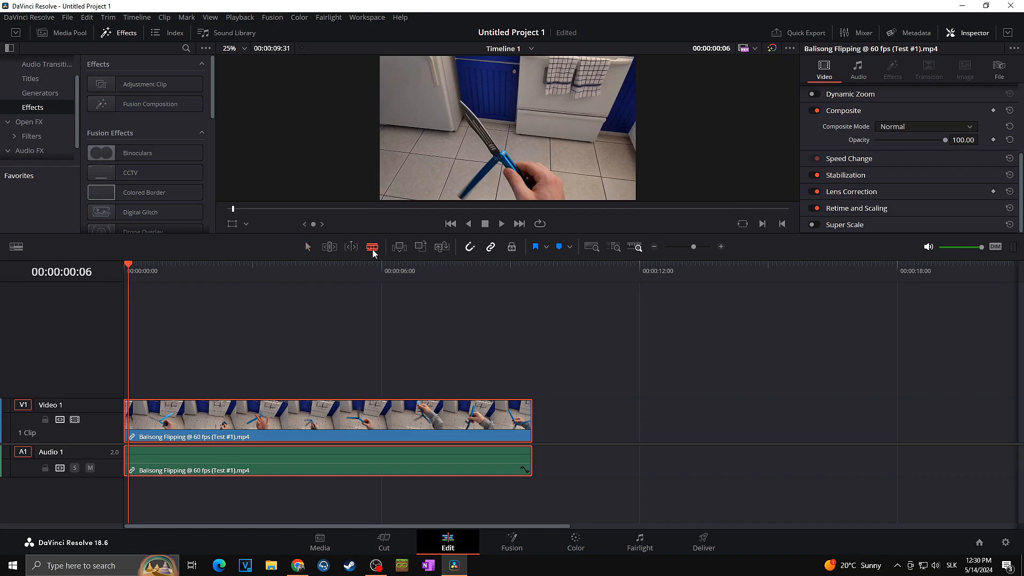
pyautogui.click(308, 415)
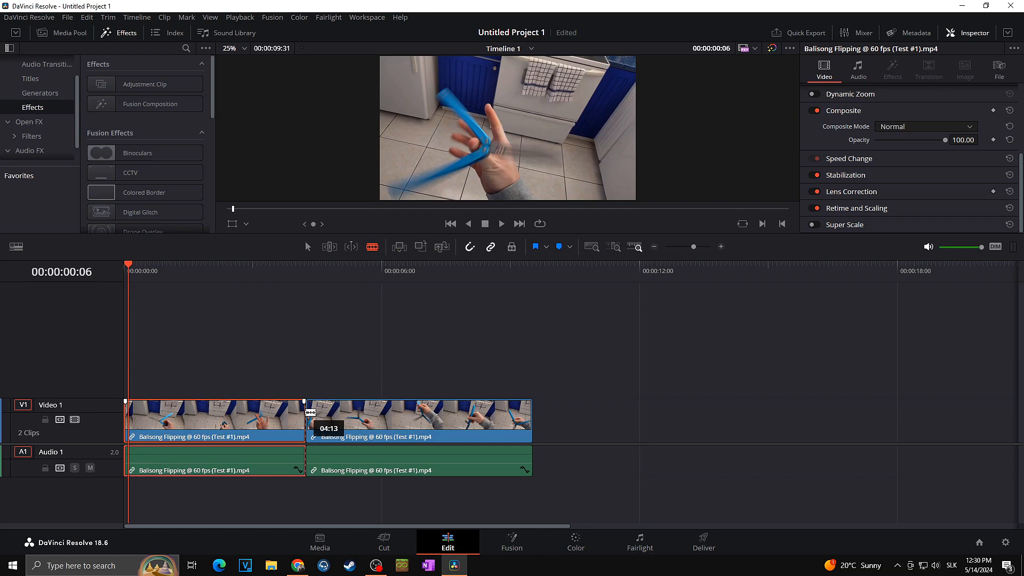
pyautogui.click(413, 410)
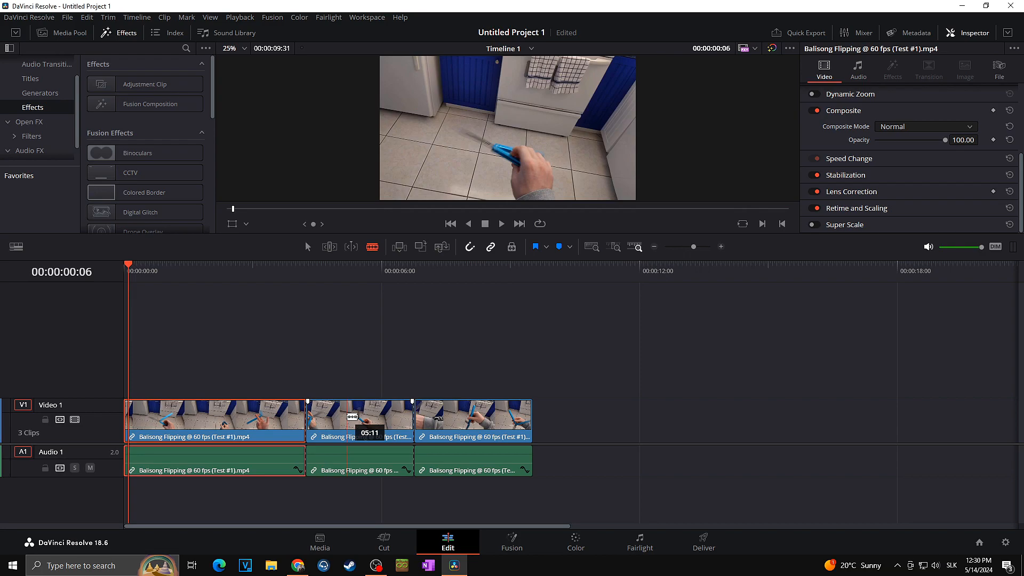
pyautogui.click(307, 247)
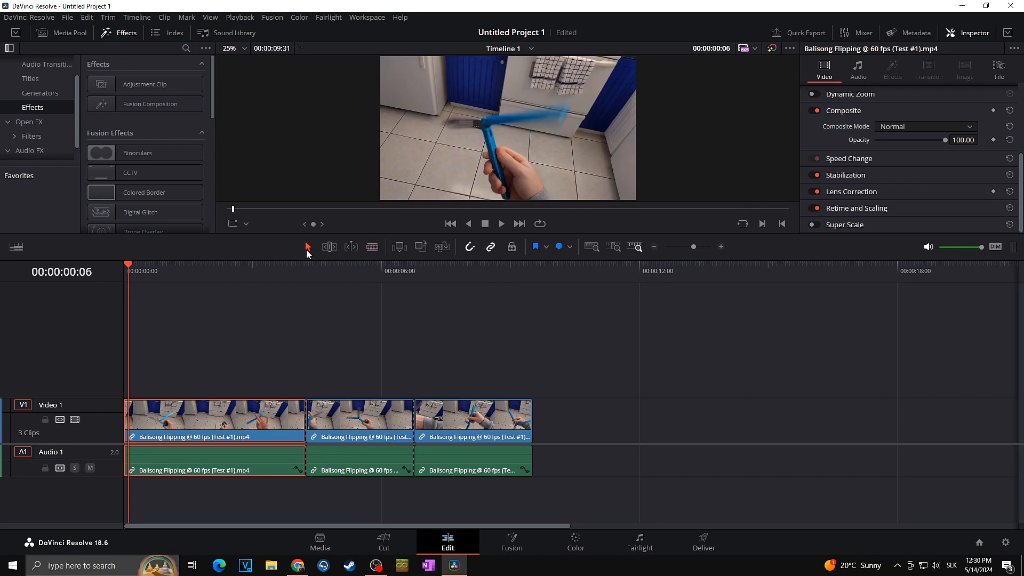
# Slow the middle clip to 25% speed through Change Clip Speed with Ripple Timeline enabled.
pyautogui.click(344, 414)
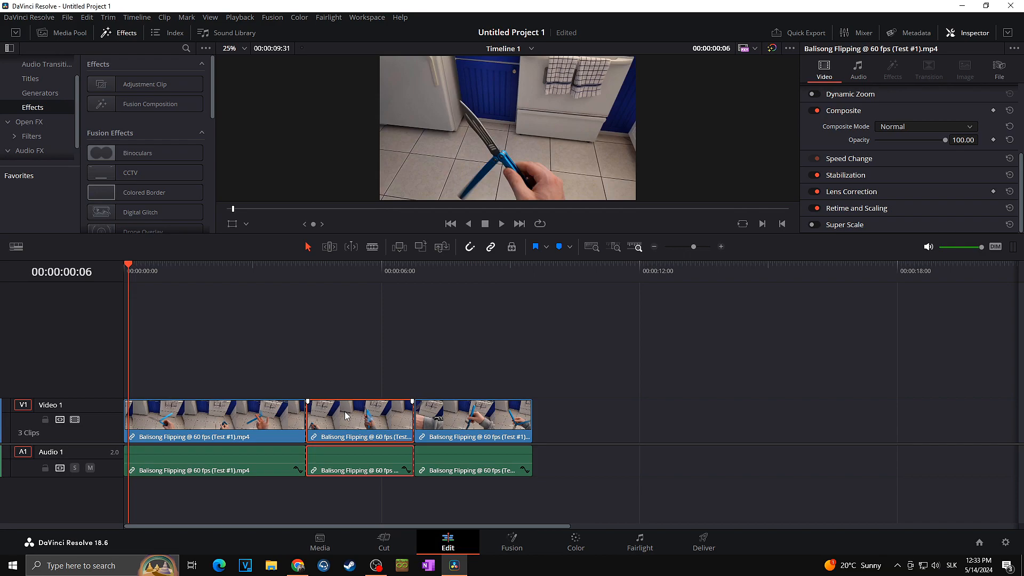
pyautogui.rightClick(346, 415)
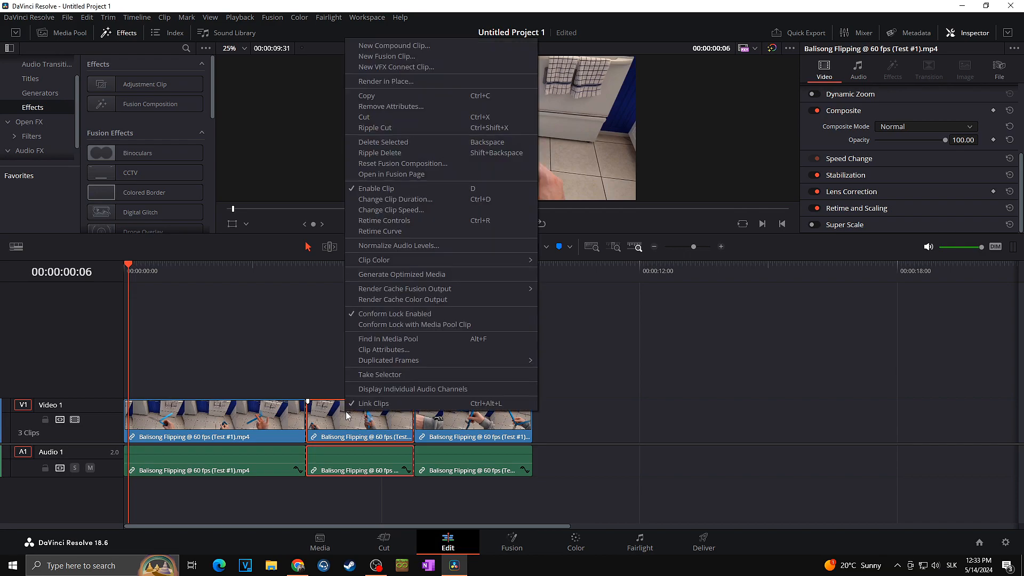
pyautogui.click(398, 211)
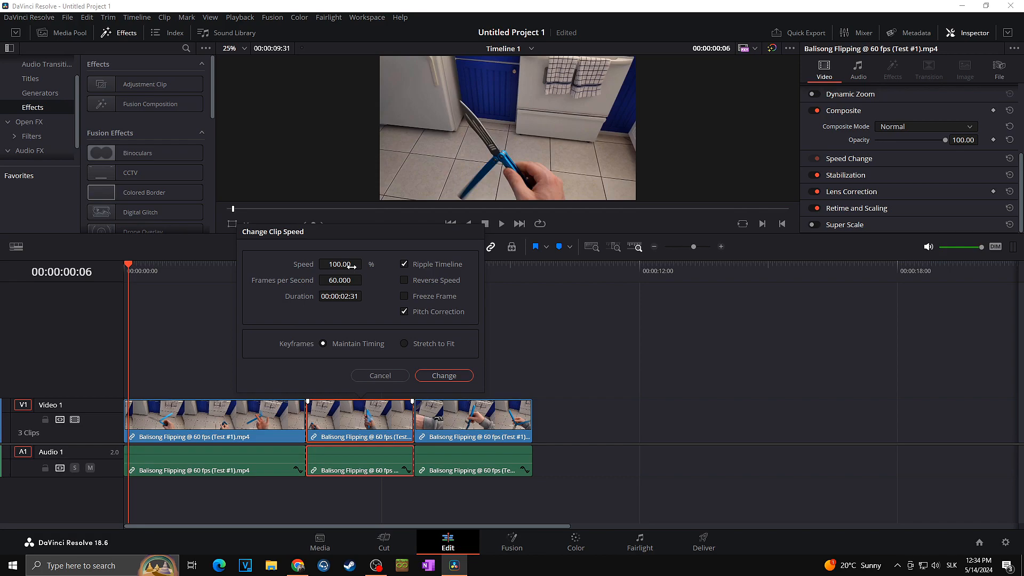
pyautogui.moveTo(357, 270); pyautogui.dragTo(365, 263)
pyautogui.moveTo(342, 264)
pyautogui.mouseDown()
pyautogui.moveTo(317, 264)
pyautogui.moveTo(358, 264)
pyautogui.moveTo(343, 265)
pyautogui.mouseUp()
pyautogui.click(443, 376)
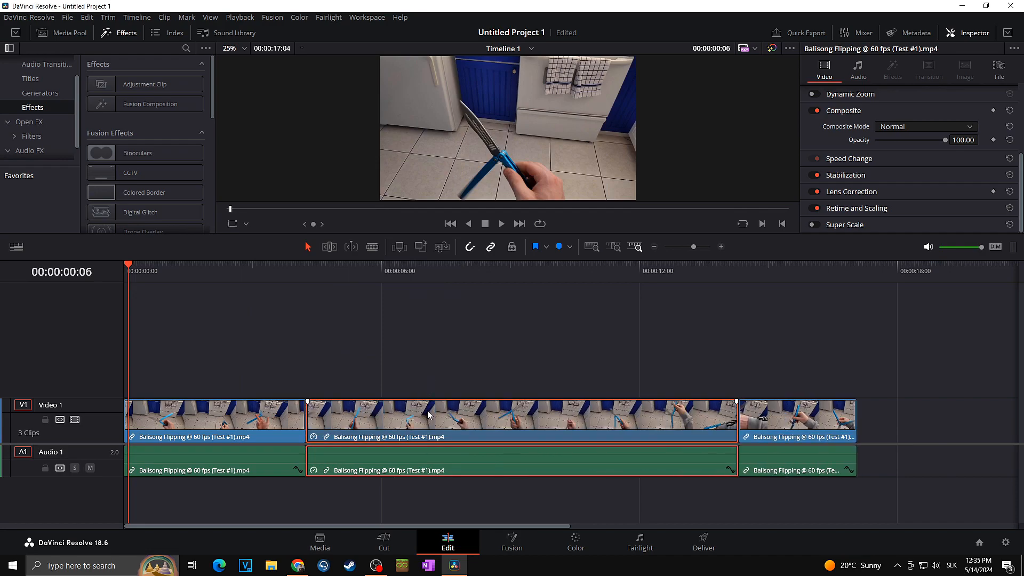
# Play the timeline from about 3 seconds to preview the start of the slowed middle clip.
pyautogui.click(262, 270)
pyautogui.press('space')
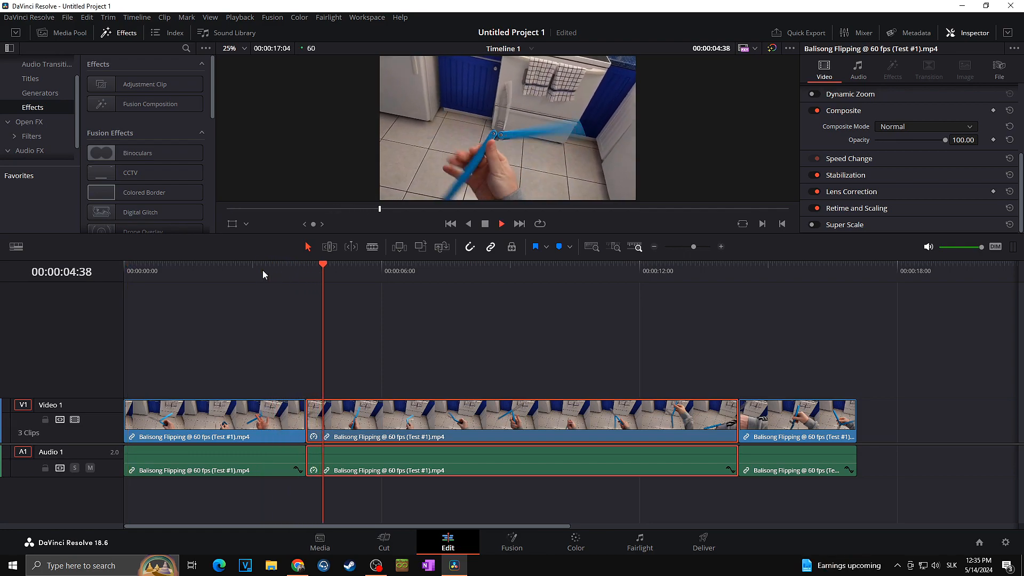
pyautogui.press('space')
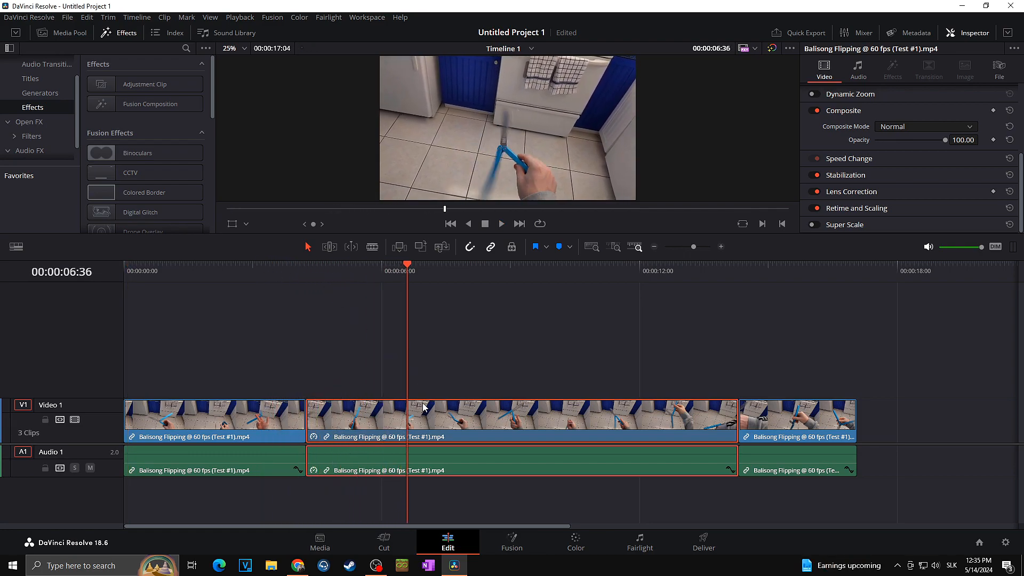
# Review the middle clip's speed, frame rate and duration in the Change Clip Speed settings.
pyautogui.rightClick(423, 414)
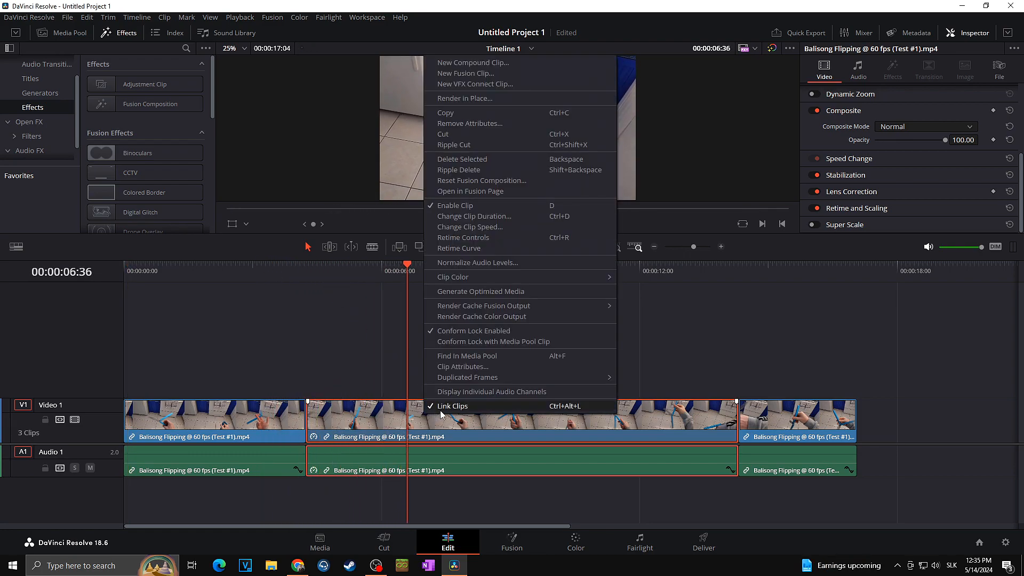
pyautogui.click(470, 227)
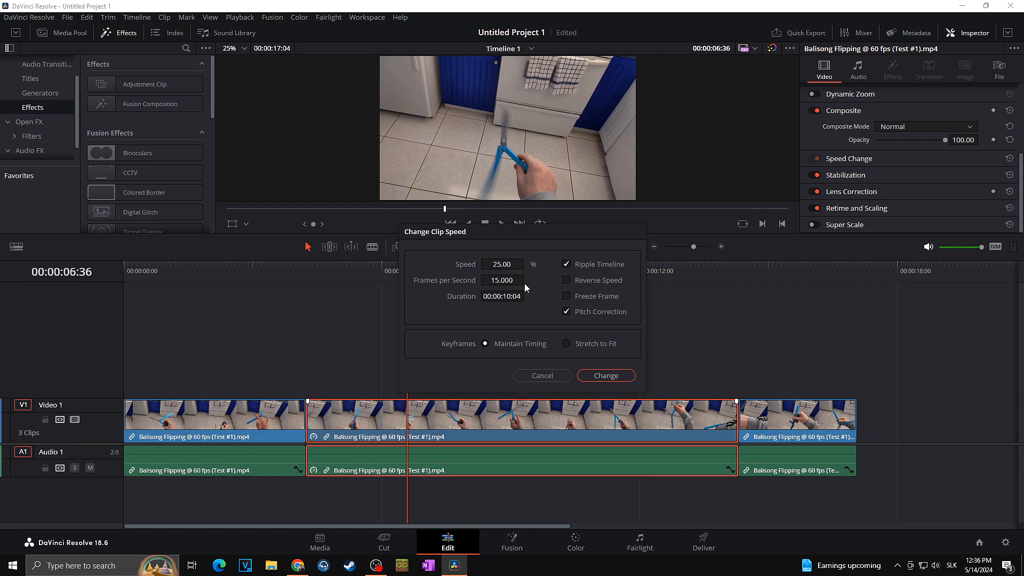
pyautogui.click(596, 376)
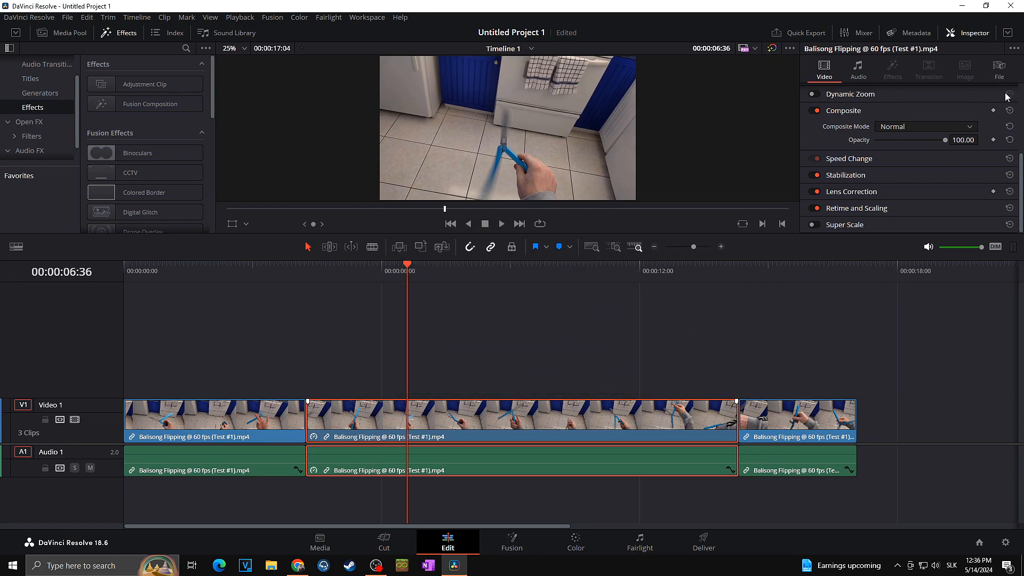
pyautogui.scroll(5, 913, 149)
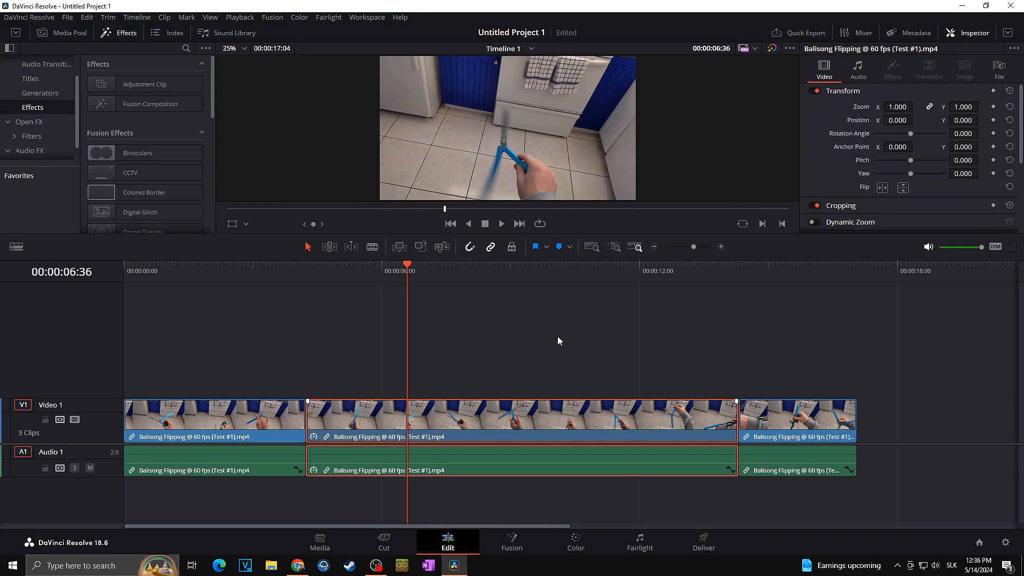
pyautogui.rightClick(458, 420)
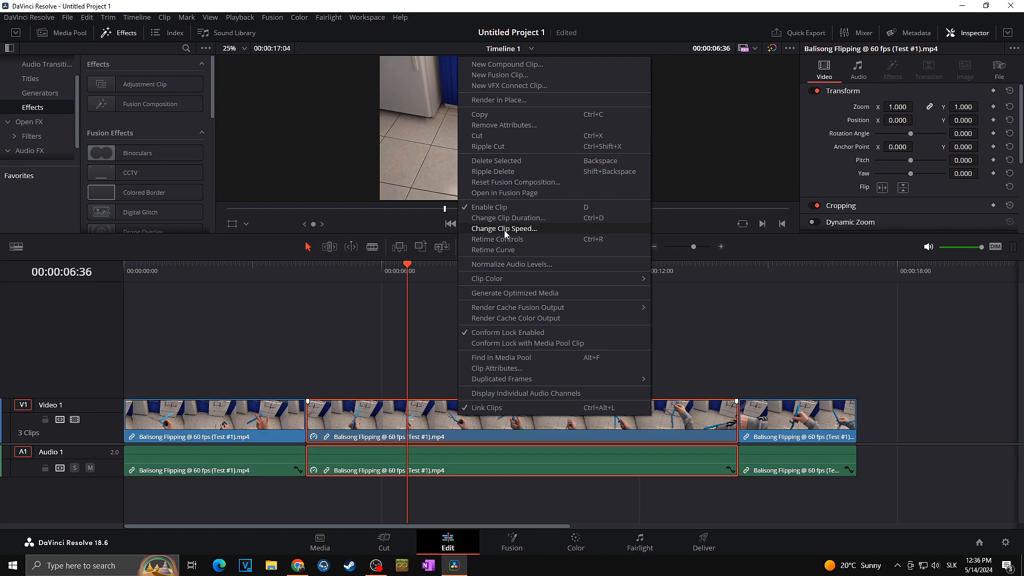
pyautogui.click(717, 320)
# Try slowing the middle clip to 9% speed with its Speed Change properties.
pyautogui.click(559, 415)
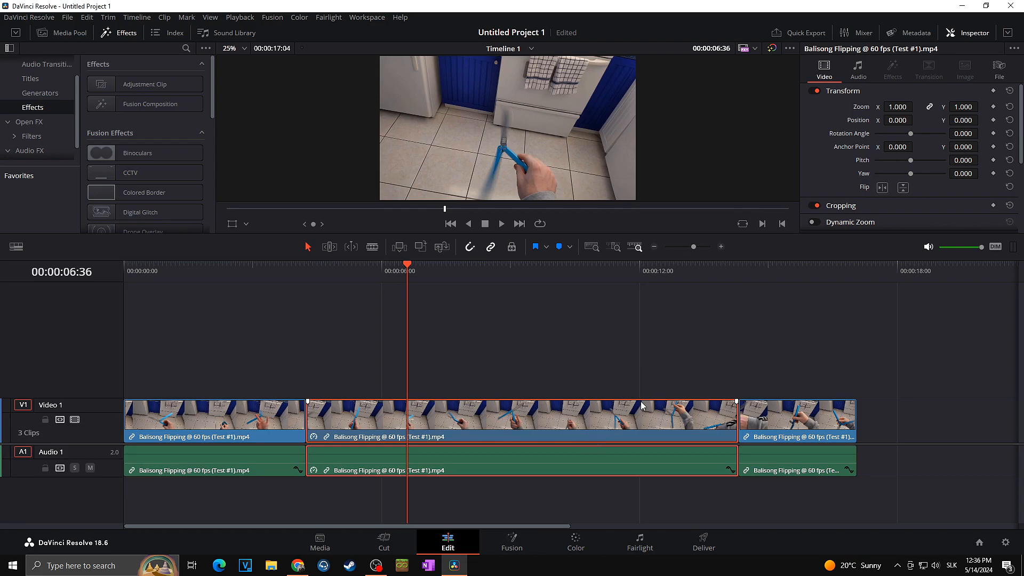
pyautogui.scroll(-3, 883, 137)
pyautogui.scroll(-1, 856, 143)
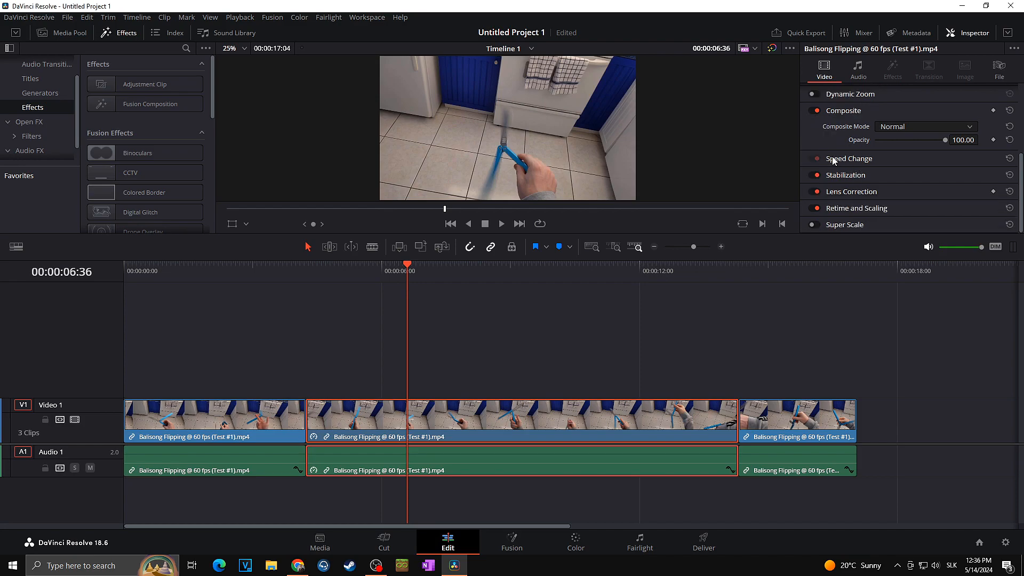
pyautogui.click(884, 159)
pyautogui.scroll(-1, 853, 179)
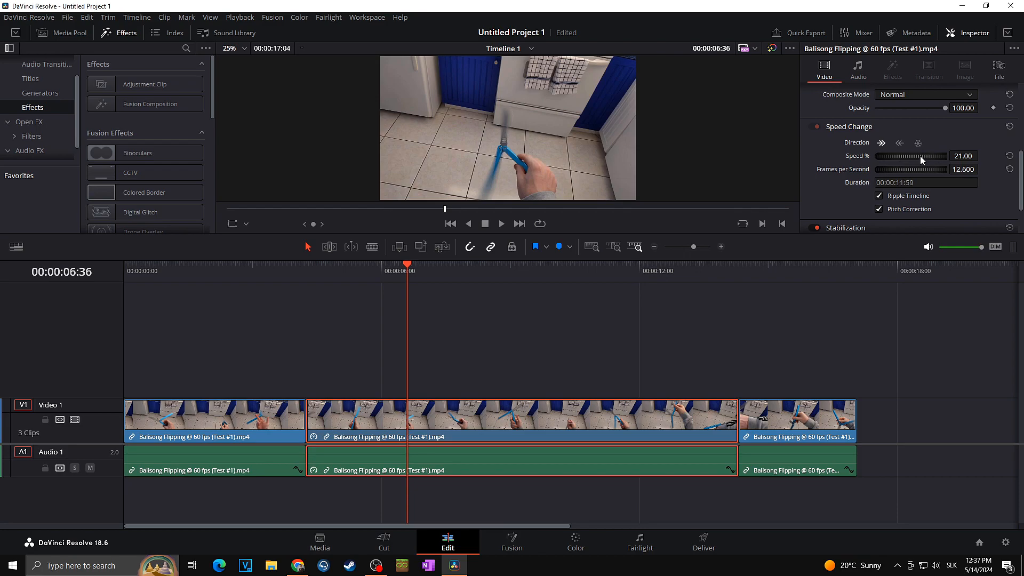
pyautogui.moveTo(935, 155); pyautogui.dragTo(913, 155)
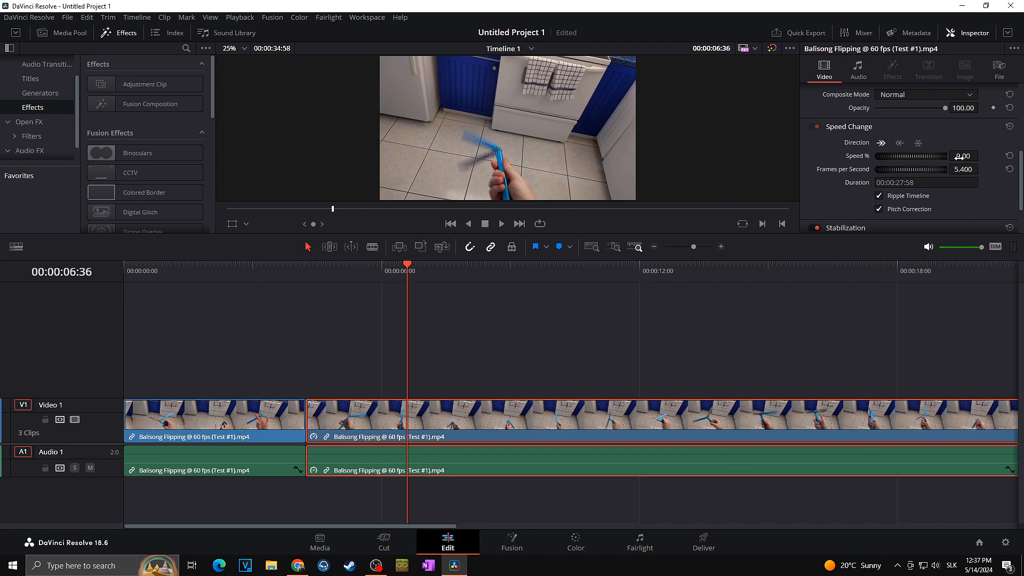
pyautogui.scroll(-1, 401, 364)
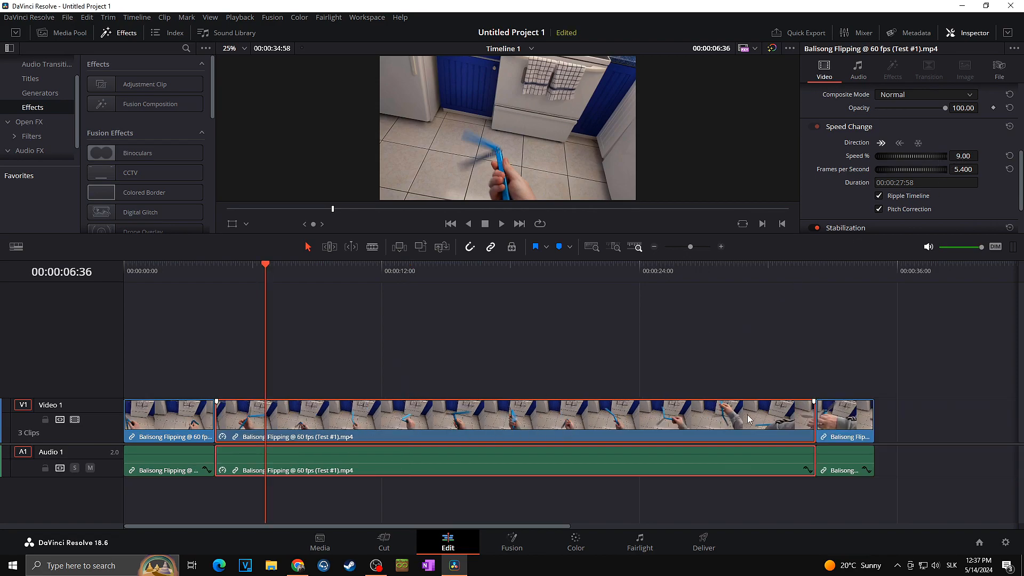
# Set the middle clip's Speed Change value to 25% and deselect the clip.
pyautogui.moveTo(914, 156); pyautogui.dragTo(963, 159)
pyautogui.click(963, 156)
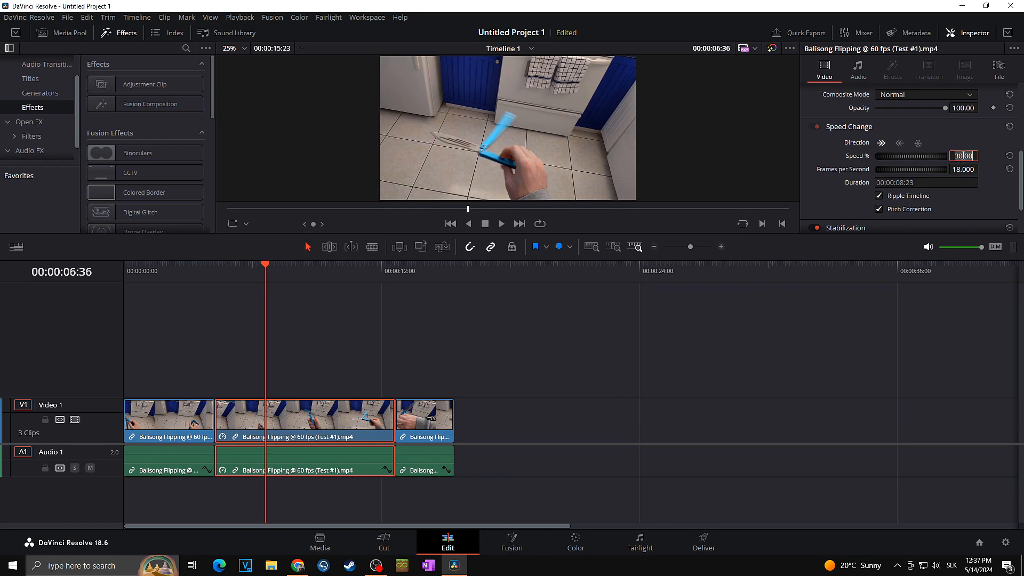
pyautogui.write('25')
pyautogui.press('Return')
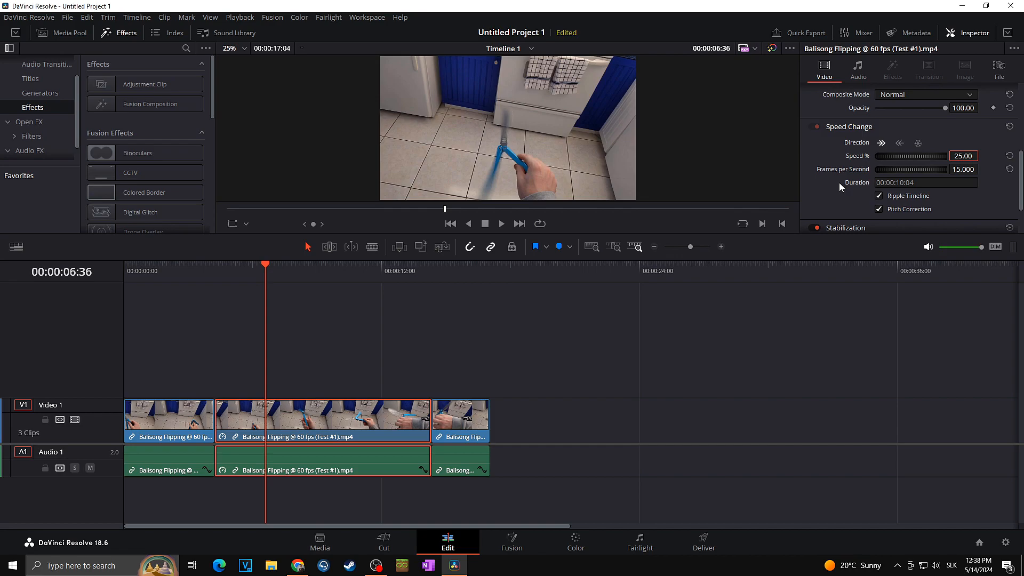
pyautogui.click(427, 367)
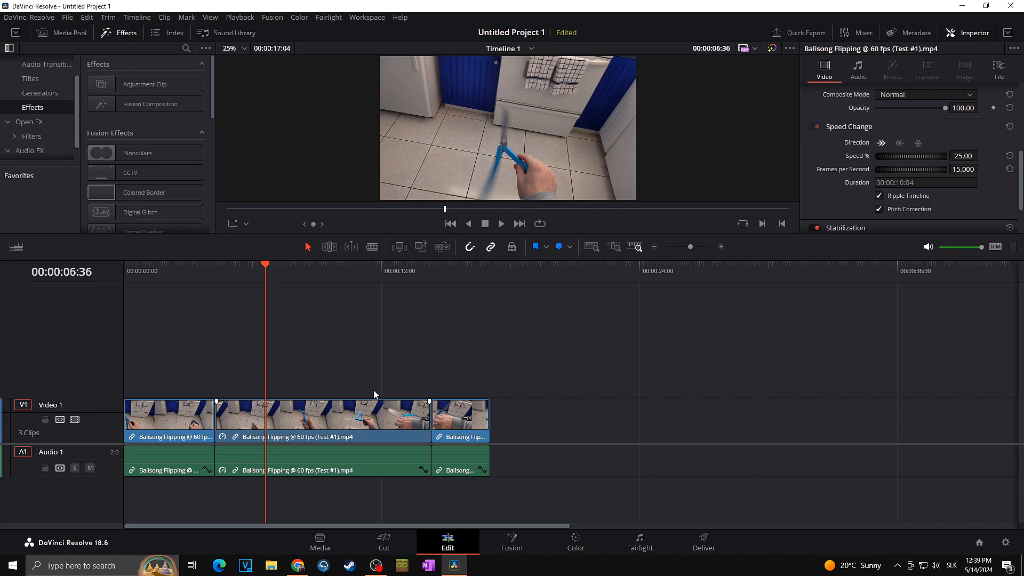
# Slow the middle clip by setting its frames per second to 13 in Change Clip Speed.
pyautogui.rightClick(353, 410)
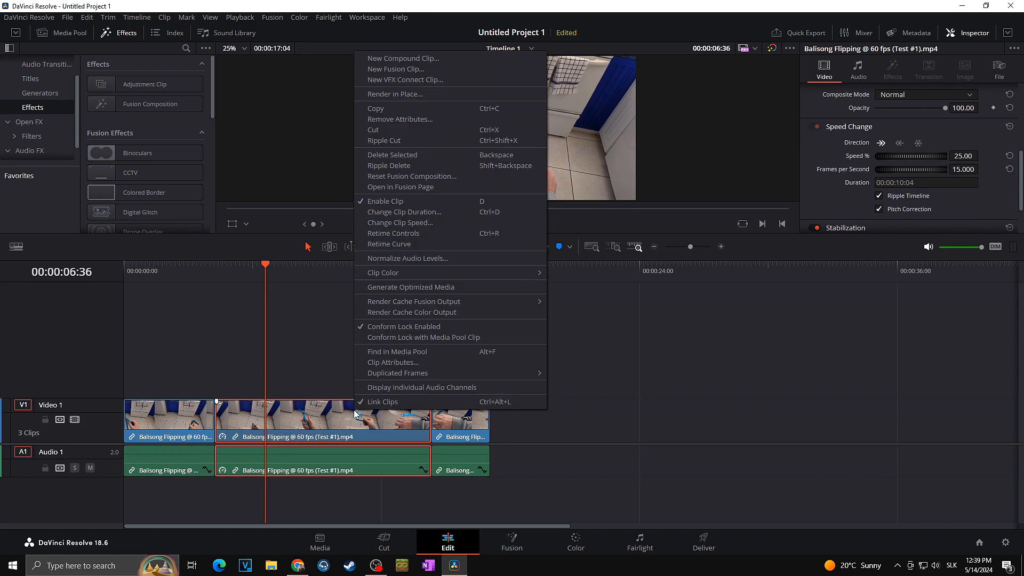
pyautogui.click(395, 223)
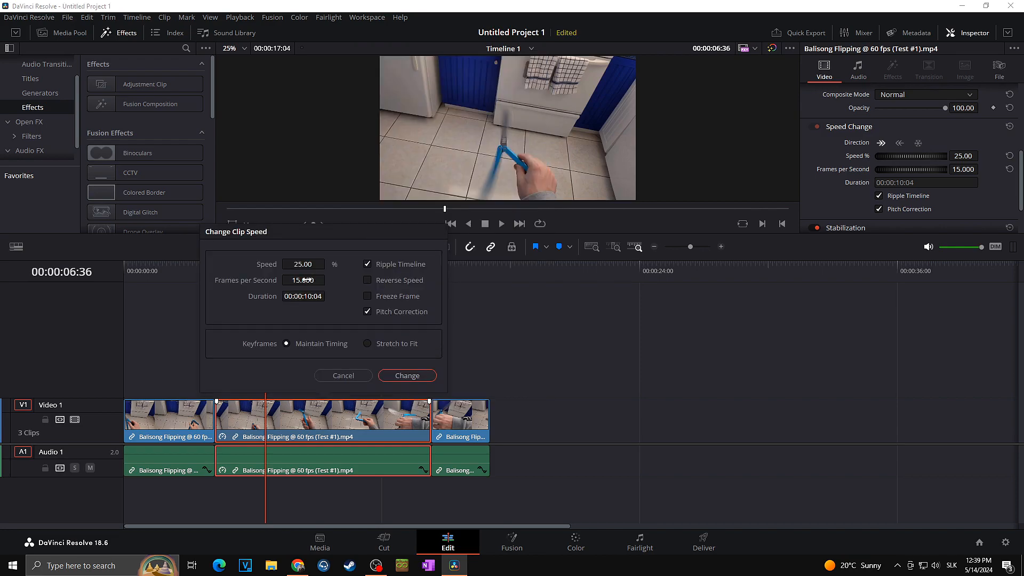
pyautogui.moveTo(305, 278)
pyautogui.mouseDown()
pyautogui.moveTo(331, 260)
pyautogui.moveTo(292, 280)
pyautogui.mouseUp()
pyautogui.moveTo(307, 288); pyautogui.dragTo(288, 289)
pyautogui.click(397, 375)
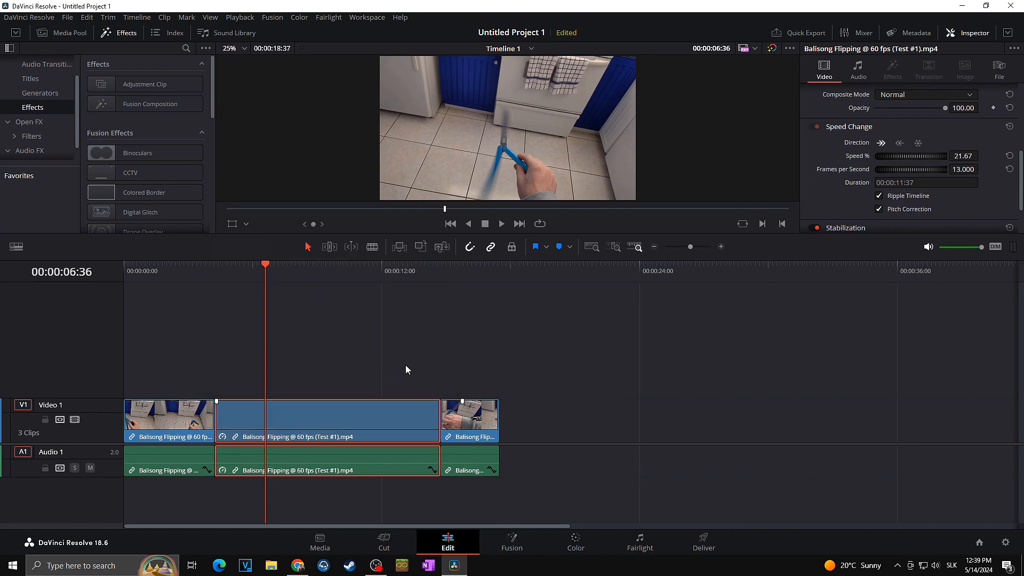
# Set the Retime Process of the slowed middle clip to Frame Blend under Retime and Scaling.
pyautogui.scroll(-1, 919, 134)
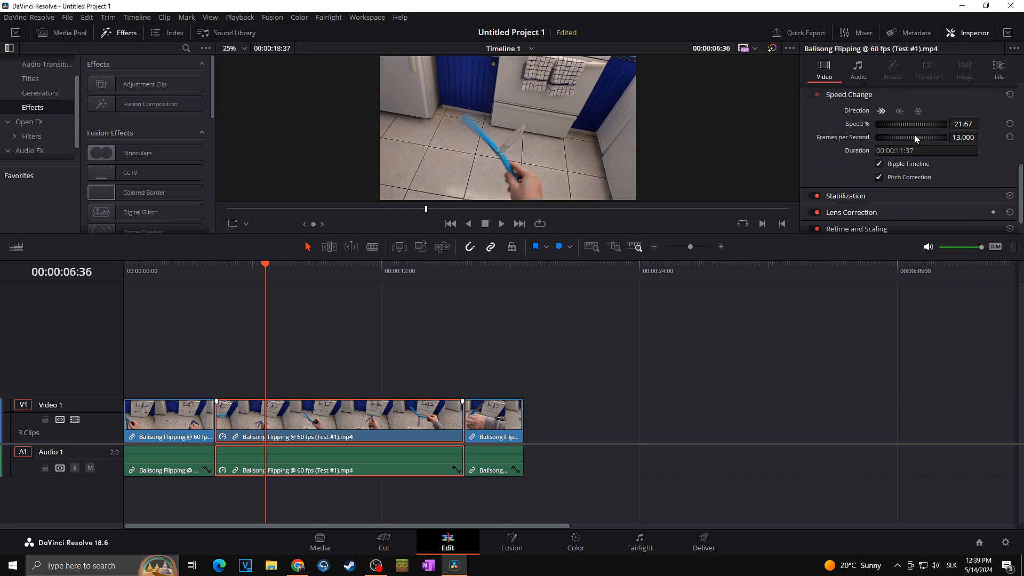
pyautogui.click(875, 224)
pyautogui.scroll(-3, 874, 222)
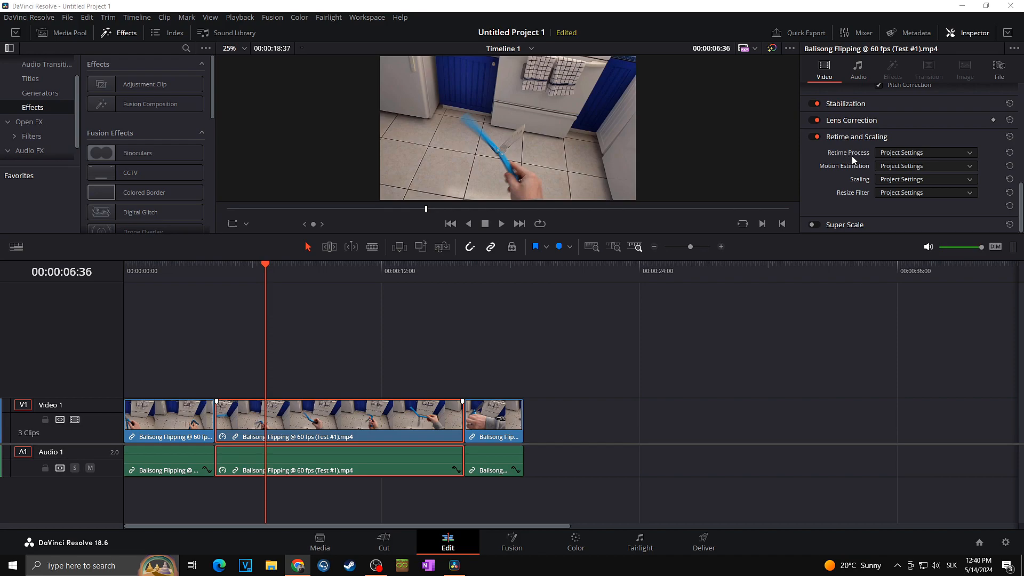
pyautogui.click(889, 154)
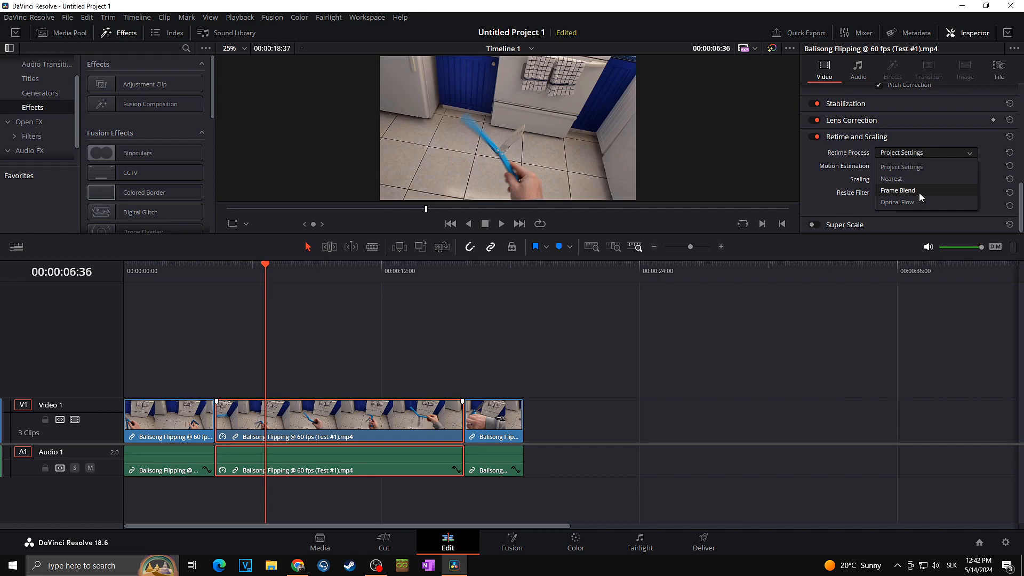
pyautogui.click(918, 190)
# Play the timeline from about 1.5 seconds to preview the slow-motion section with frame blending.
pyautogui.click(159, 266)
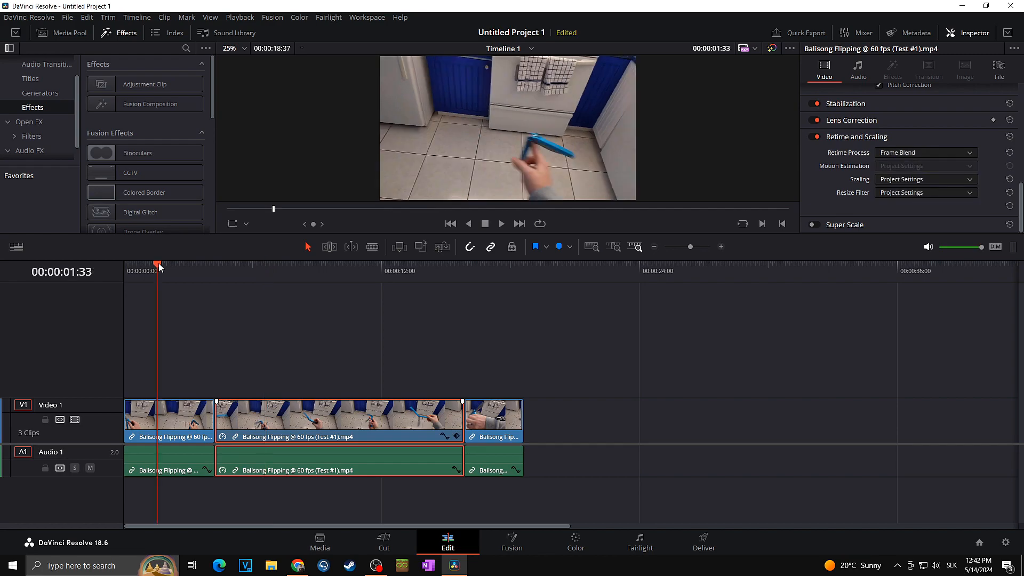
pyautogui.press('space')
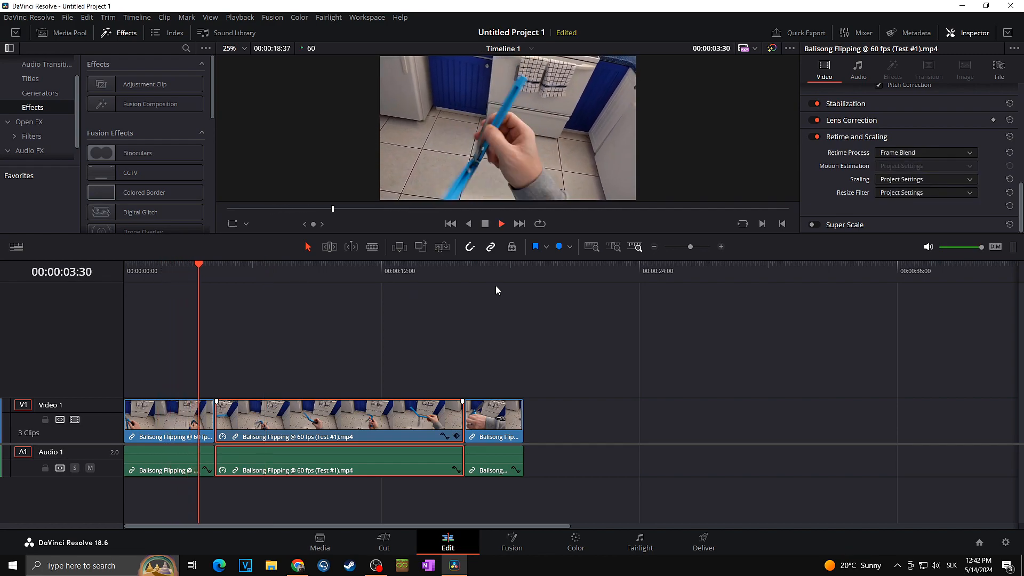